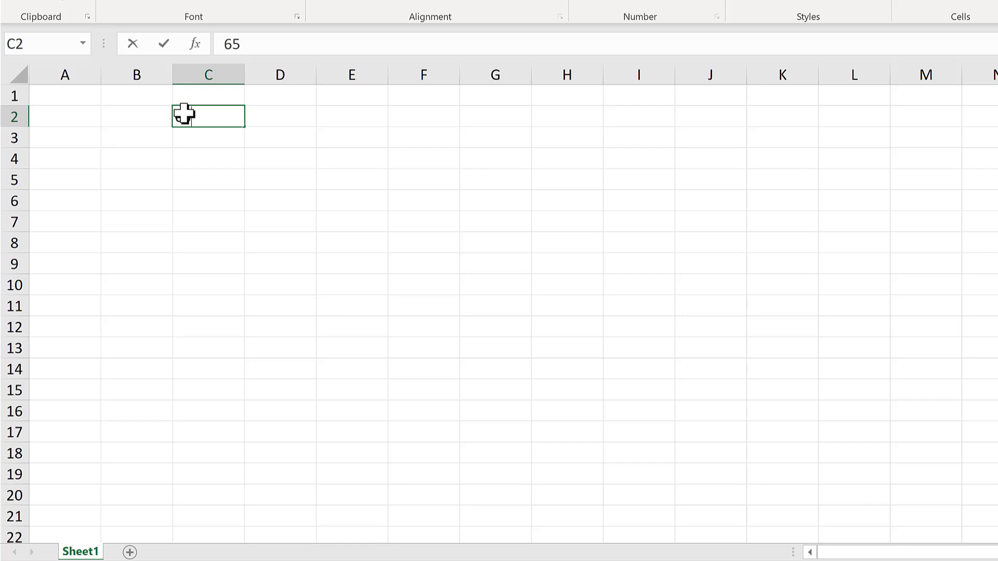
- Enter 65 in C2 and Ctrl-fill it down to C27 so it counts up to 90
key("Return")
left_click(208, 114)
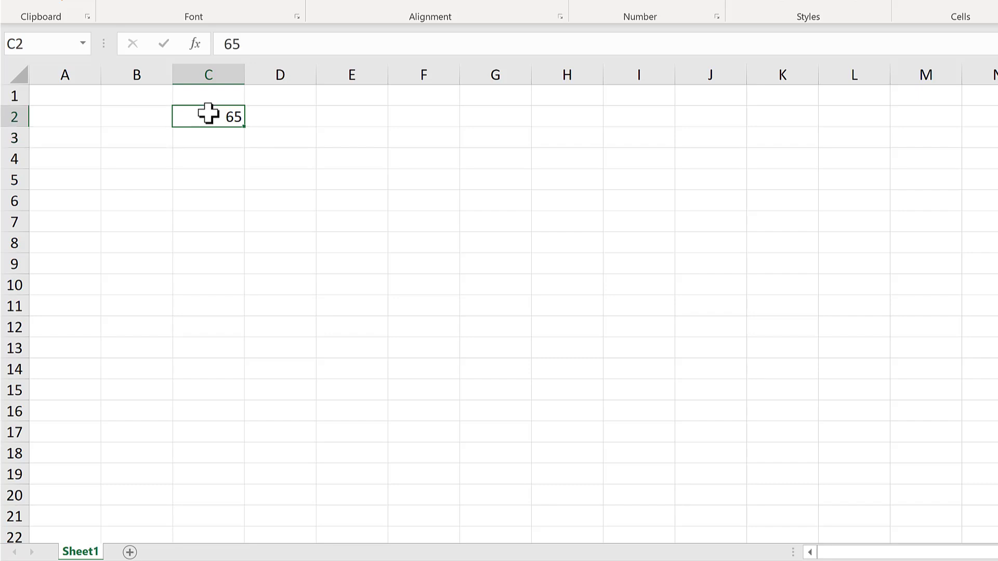
key("ctrl")
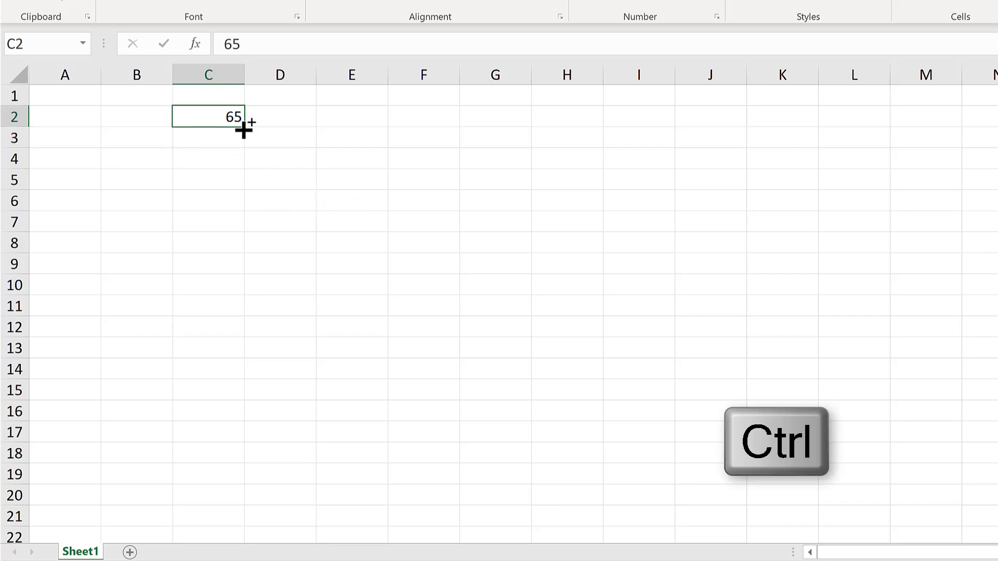
left_click_drag(244, 130, 281, 311)
scroll(296, 274, "up", 4)
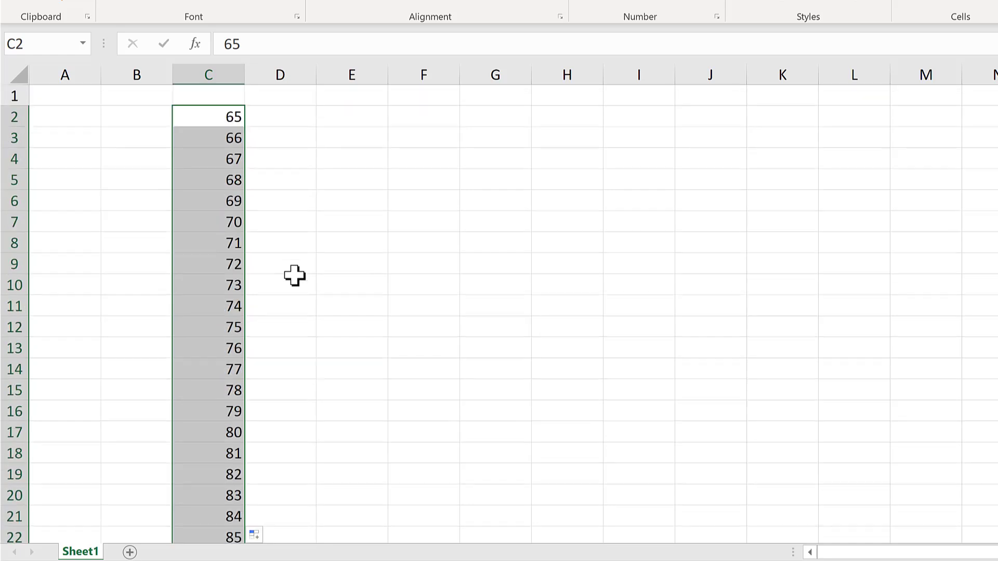
- Enter =CHAR(C2) in D2 and fill it down to D27 to produce letters A–Z
left_click(261, 111)
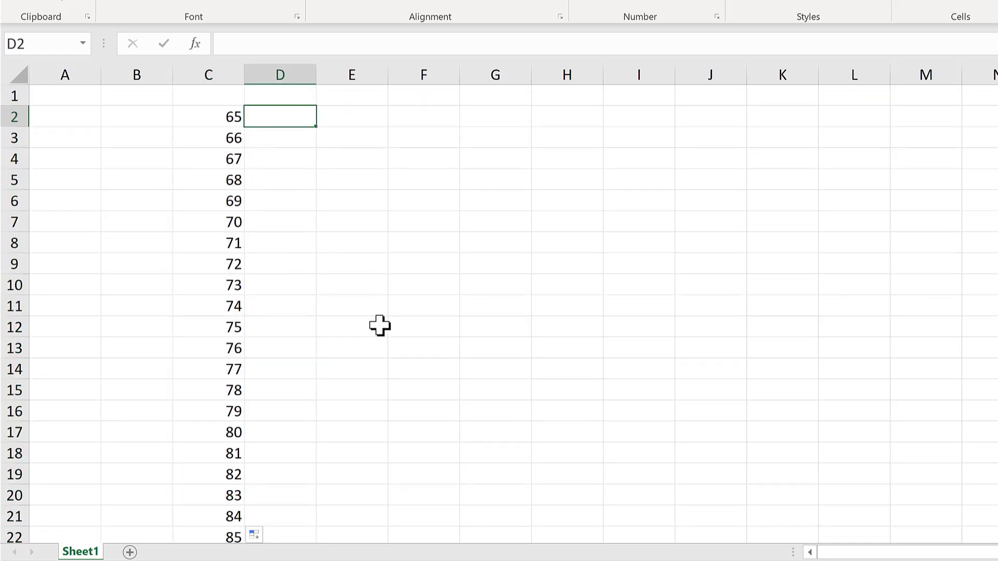
type("=")
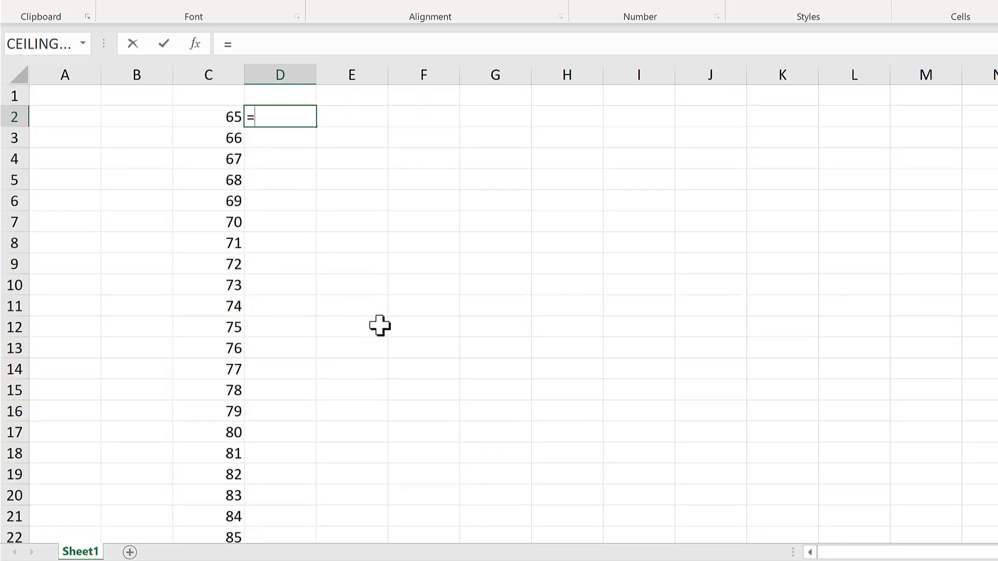
type("char")
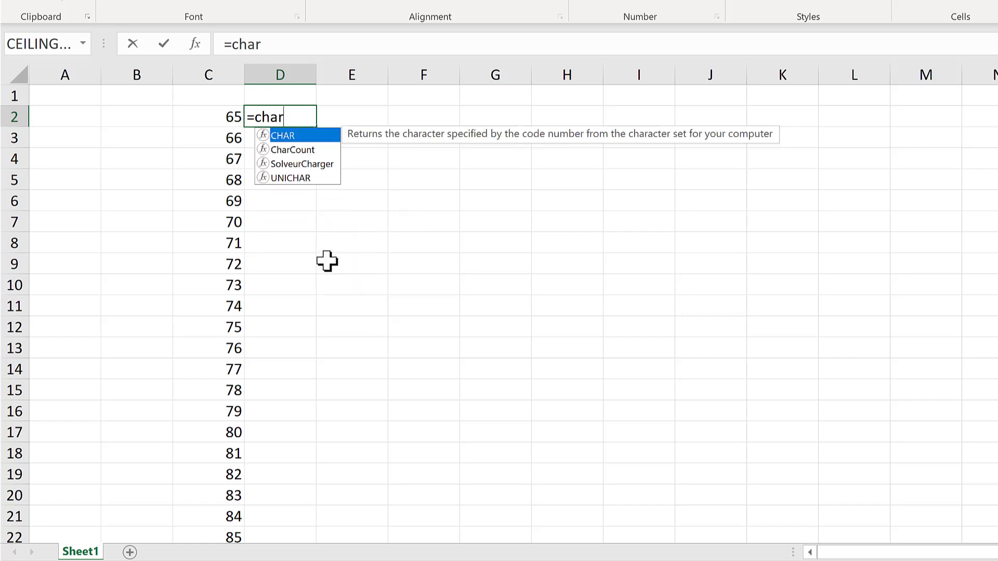
key("Tab")
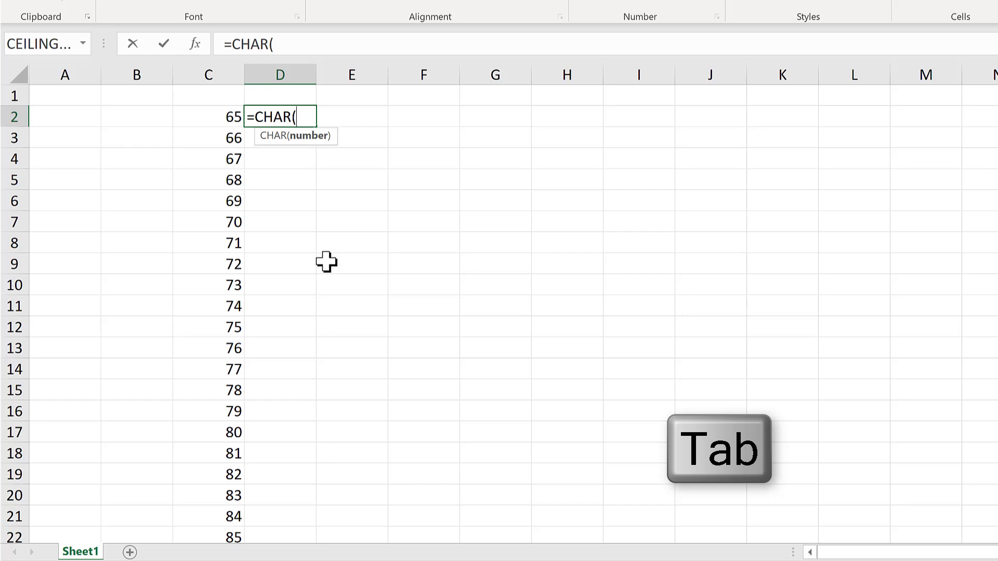
left_click(208, 114)
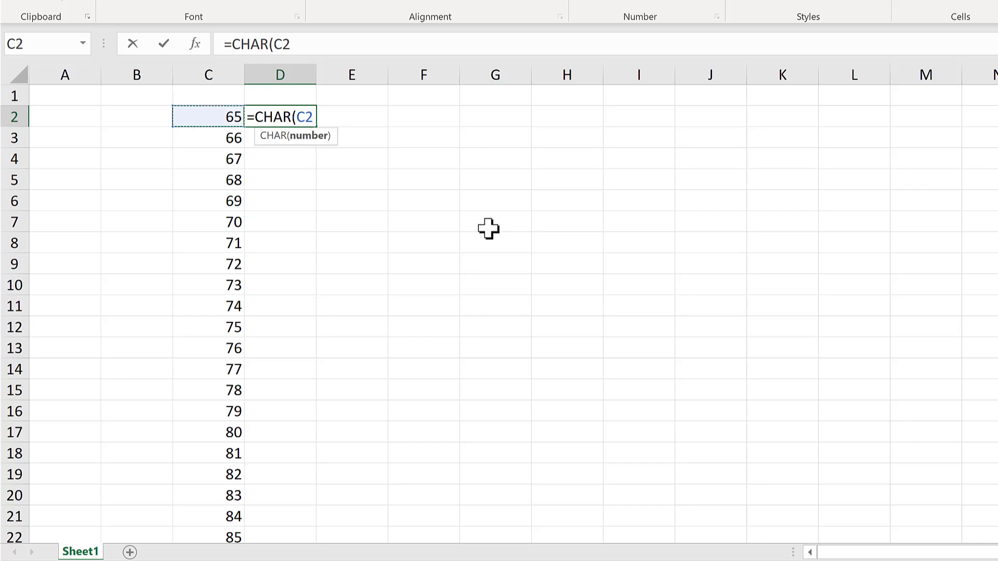
key("Return")
left_click(260, 120)
left_click_drag(317, 149, 275, 502)
scroll(341, 325, "up", 3)
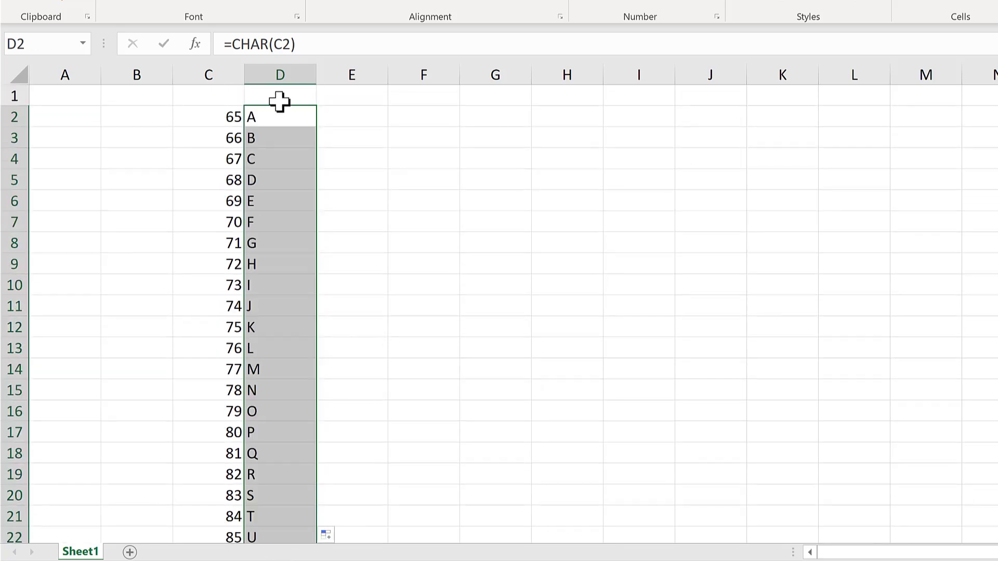
- Copy the CHAR formulas in column D and paste them back as plain values
right_click(270, 126)
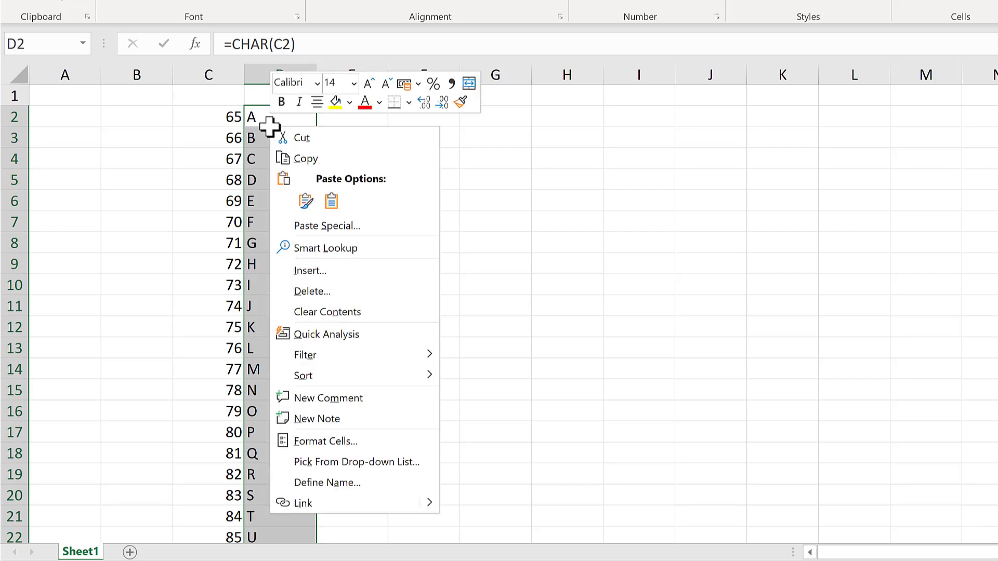
left_click(291, 157)
right_click(269, 127)
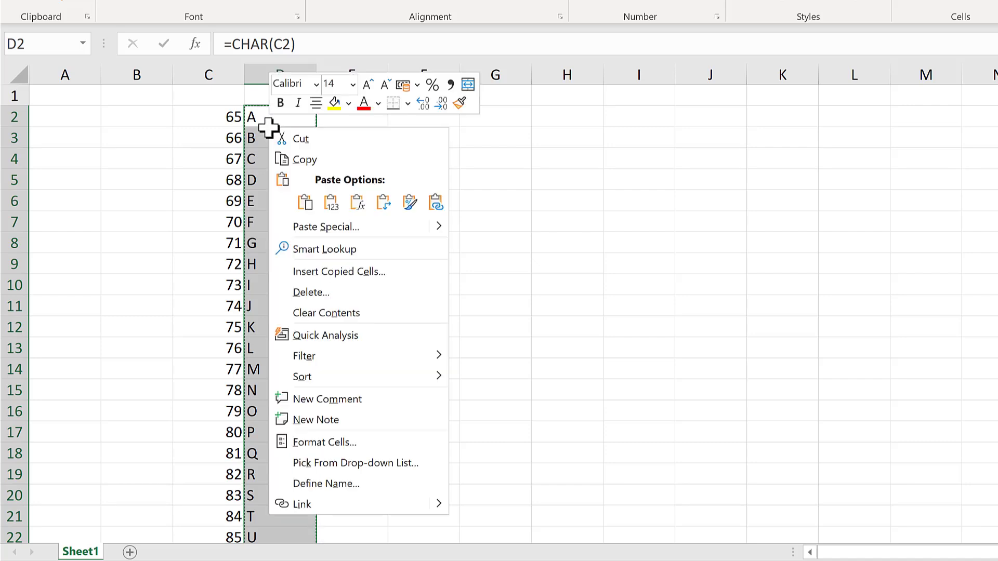
left_click(330, 202)
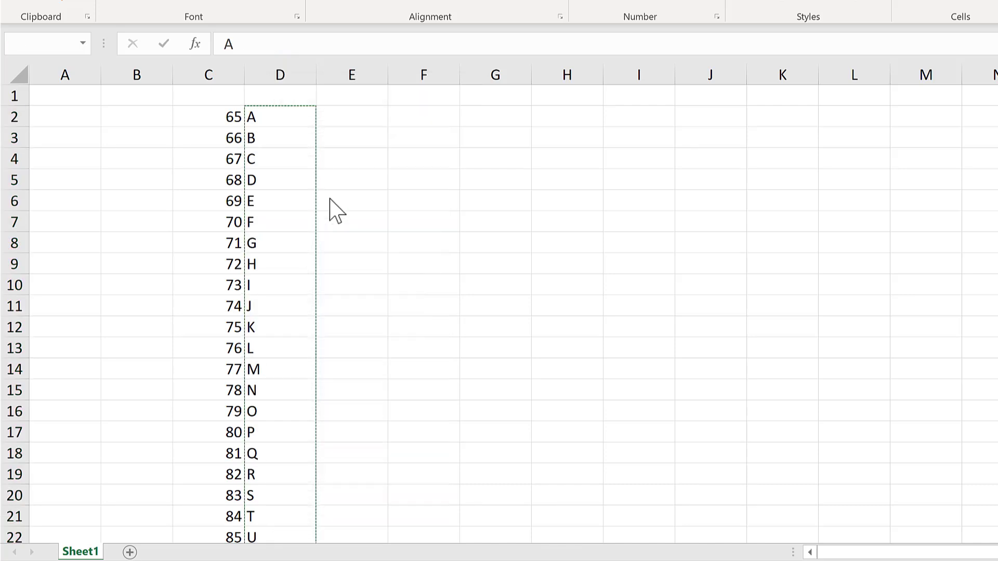
left_click(332, 136)
left_click(269, 118)
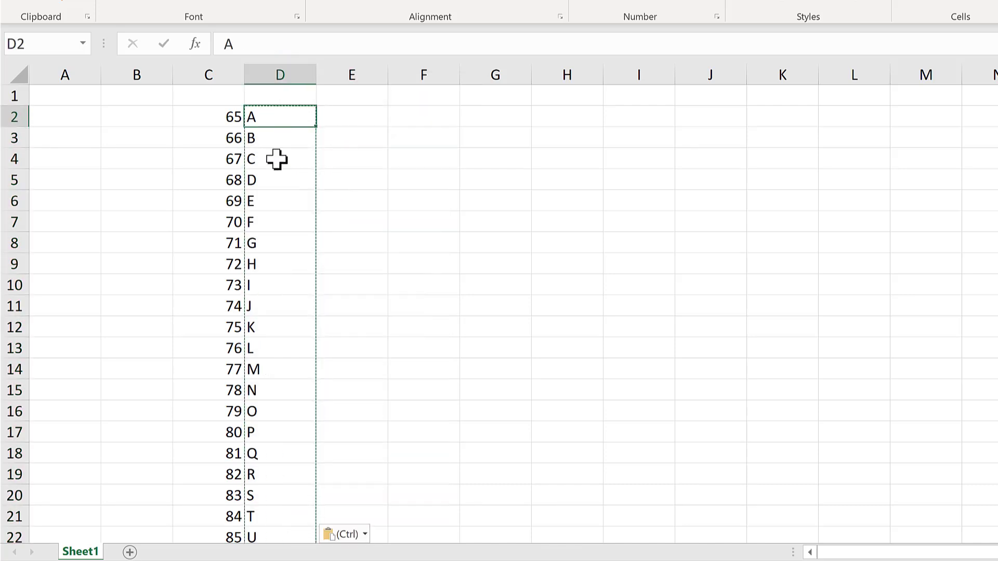
left_click(289, 227)
left_click(276, 167)
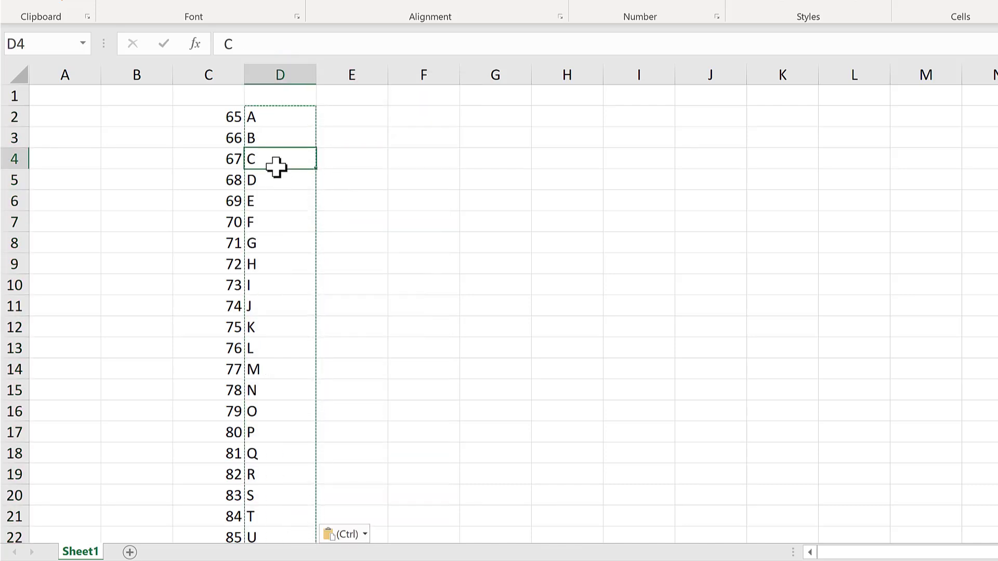
- Delete the helper numbers in column C
left_click(211, 75)
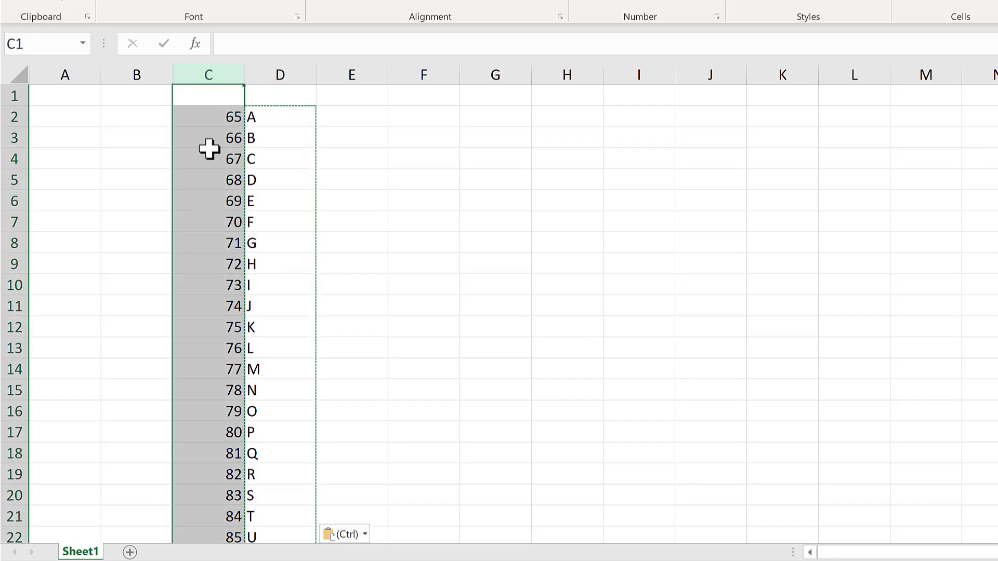
key("Delete")
left_click(325, 130)
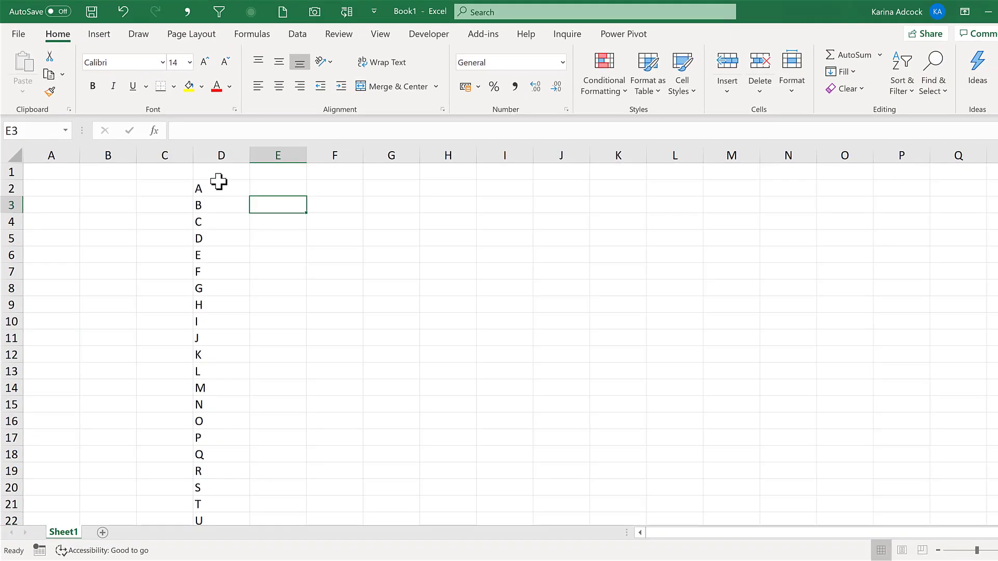
- Select the A–Z letters from D2 down to Z and copy them
left_click(215, 185)
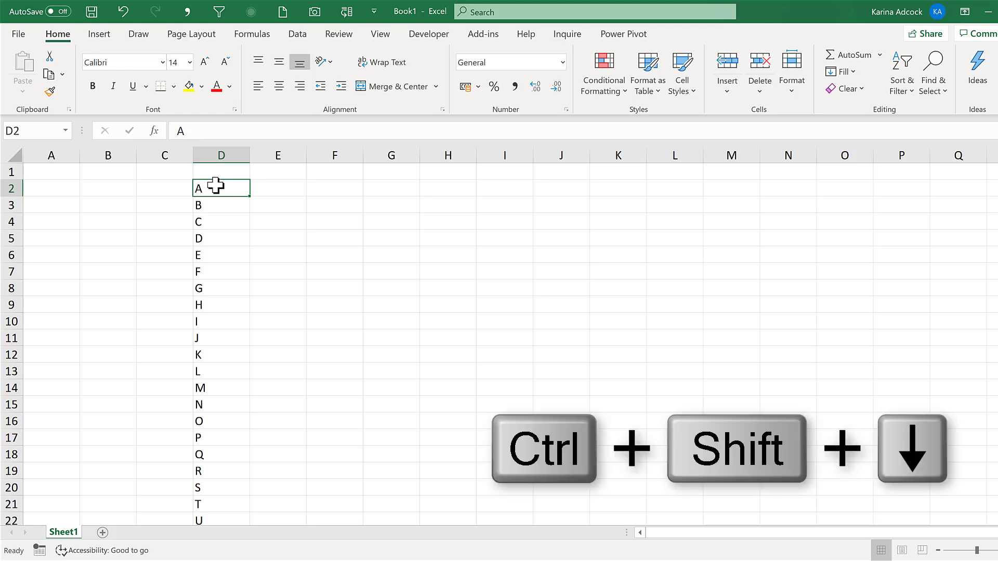
key("ctrl+shift+Down")
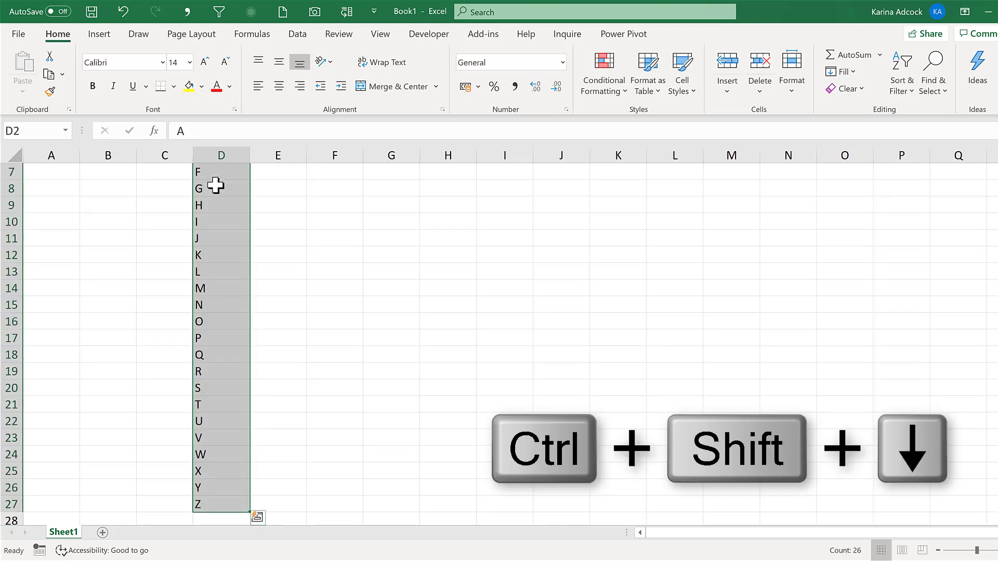
right_click(220, 215)
left_click(305, 242)
scroll(305, 250, "up", 2)
key("ctrl+c")
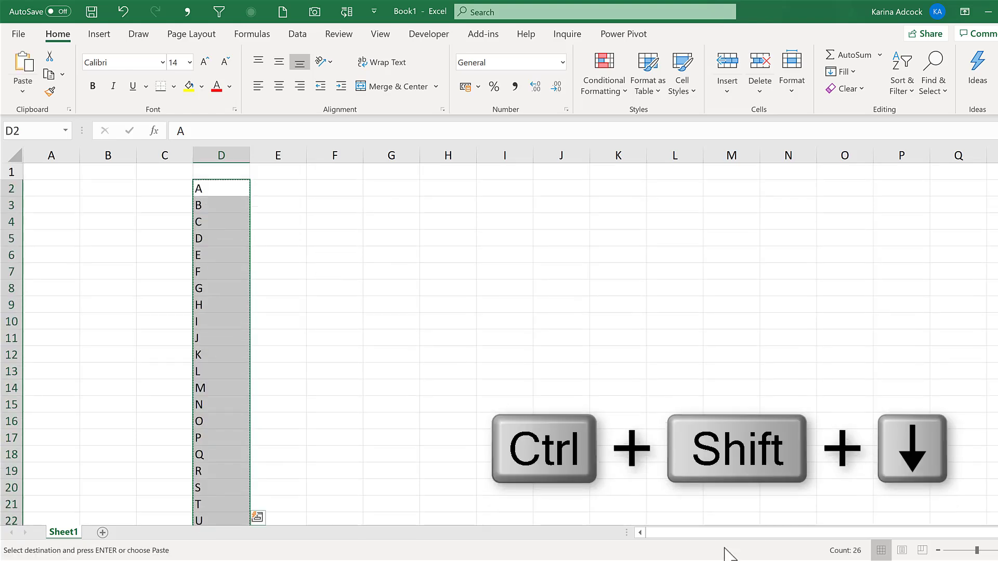
- Paste the A–Z letters into the blank Word document as Keep Text Only
key("alt+Tab")
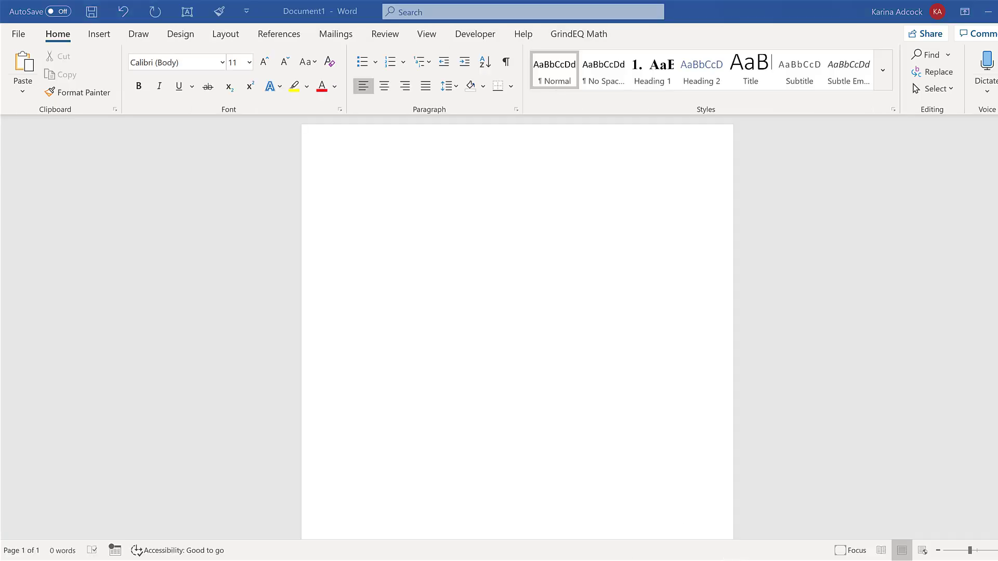
right_click(360, 179)
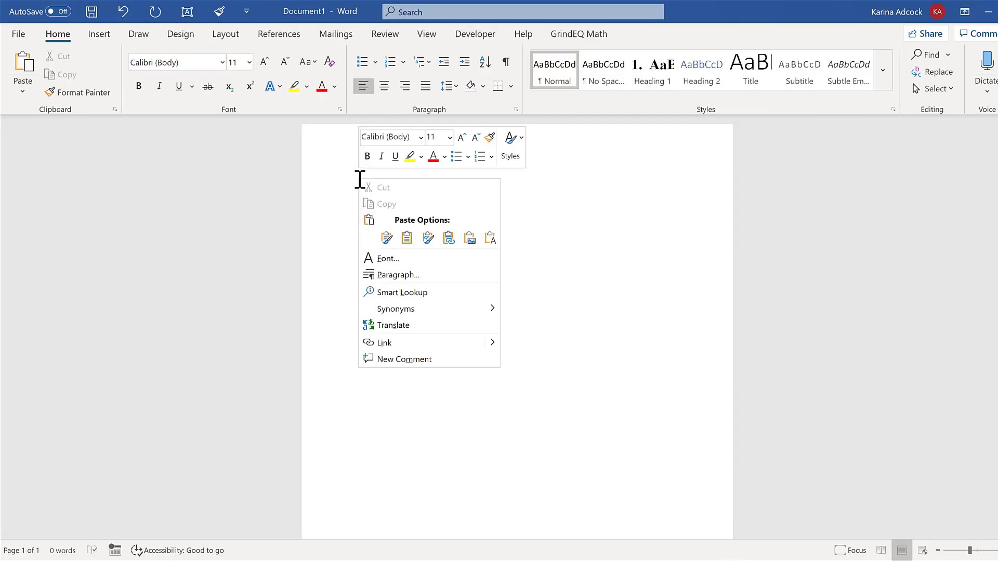
left_click(490, 237)
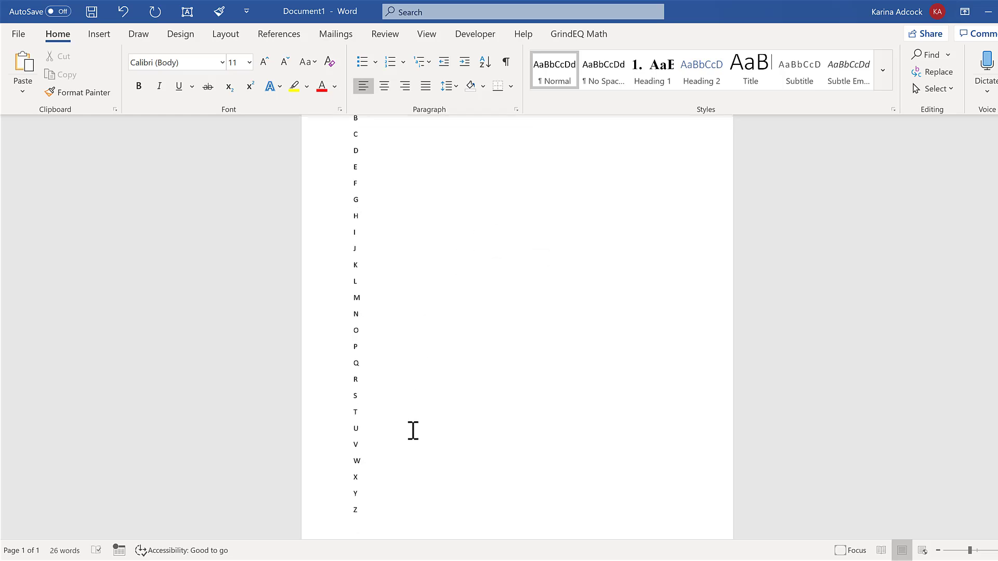
- Copy the plain-text A–Z list from Word and paste it into Excel's column D
scroll(412, 430, "down", 2)
left_click_drag(367, 467, 347, 78)
right_click(358, 204)
left_click(385, 228)
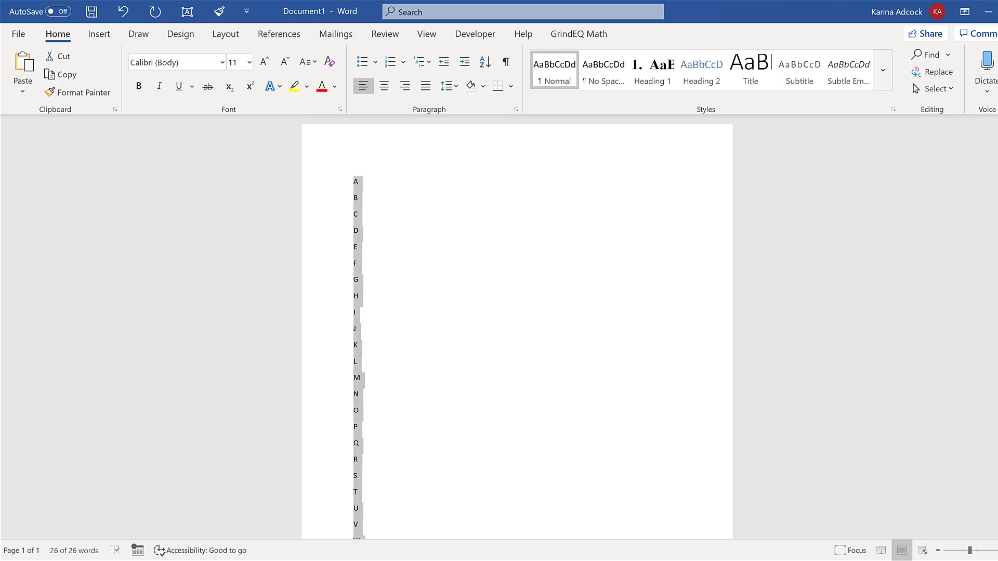
key("alt+Tab")
key("ctrl+v")
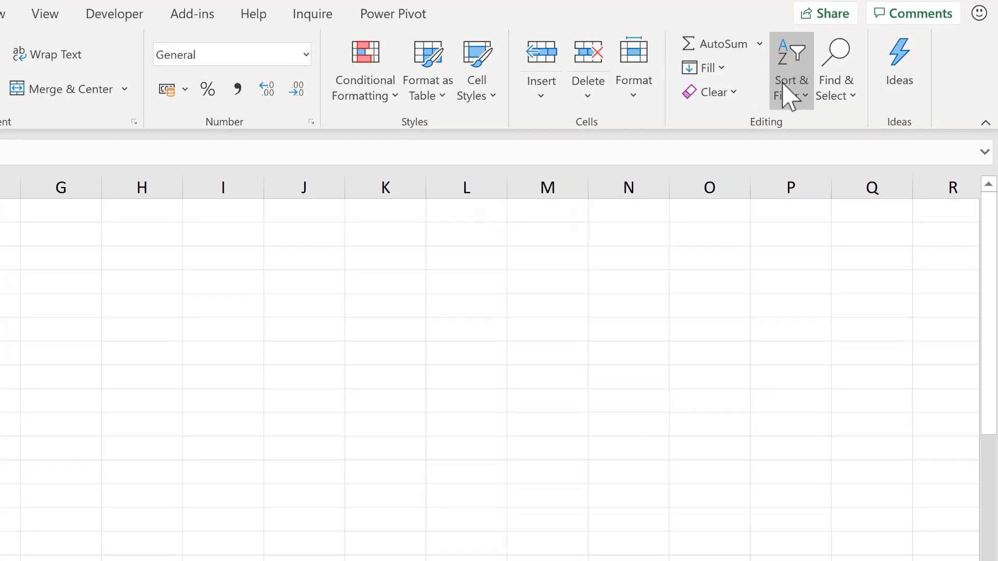
- Open Custom Sort from Sort & Filter and expand column D's Order dropdown
left_click(788, 96)
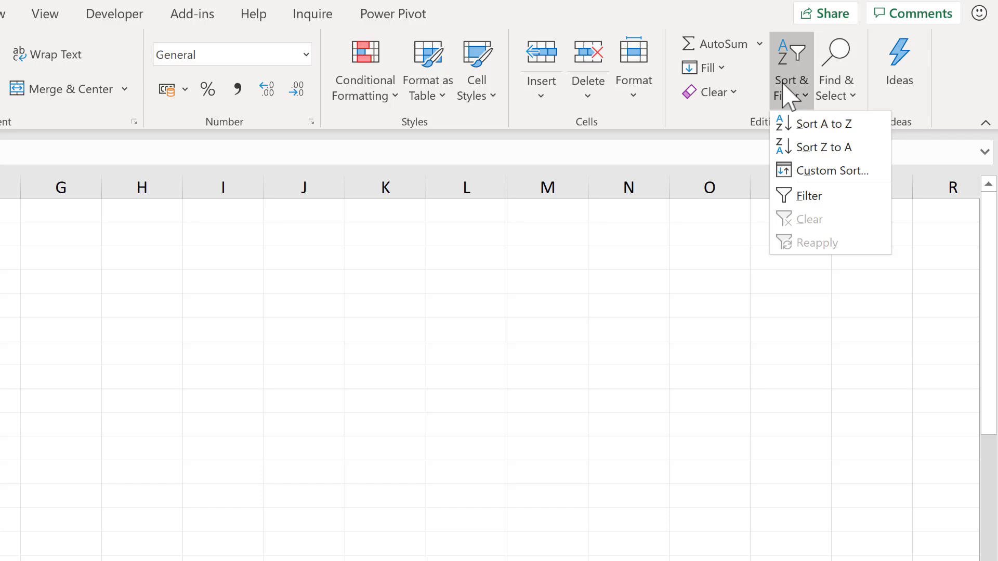
left_click(812, 169)
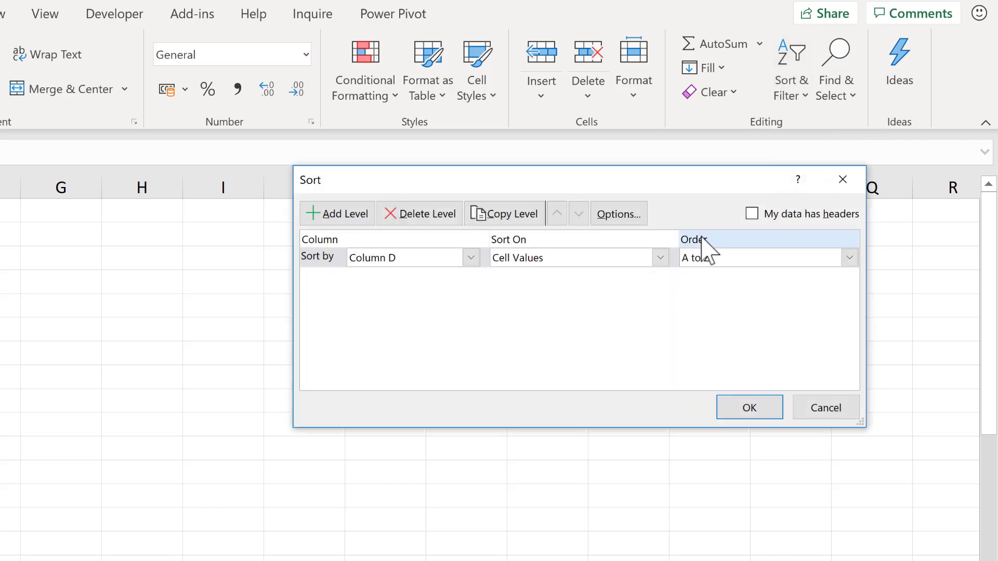
left_click(849, 258)
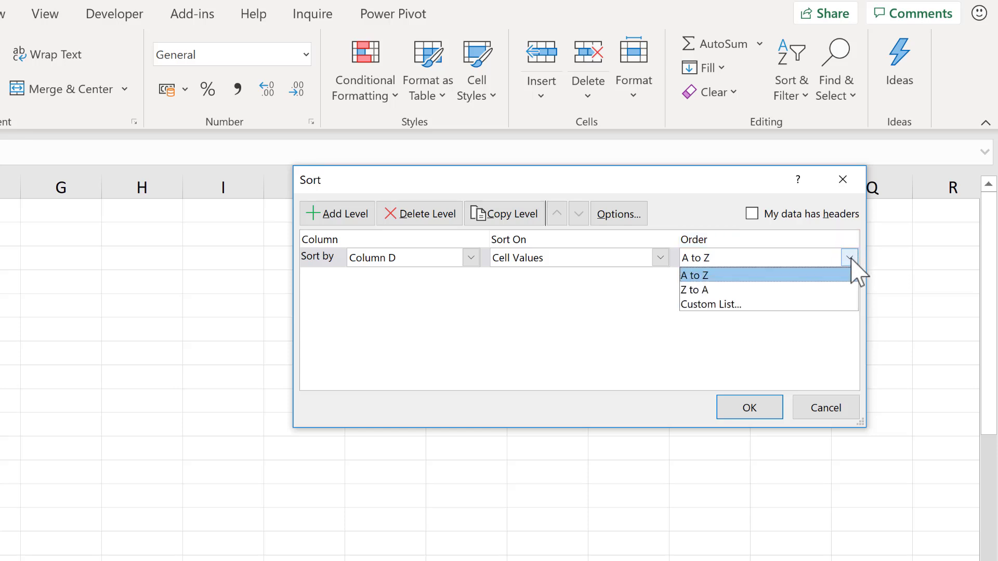
- Add a custom list of pasted letters A–Z, without the trailing blank line, as column D's order
left_click(721, 306)
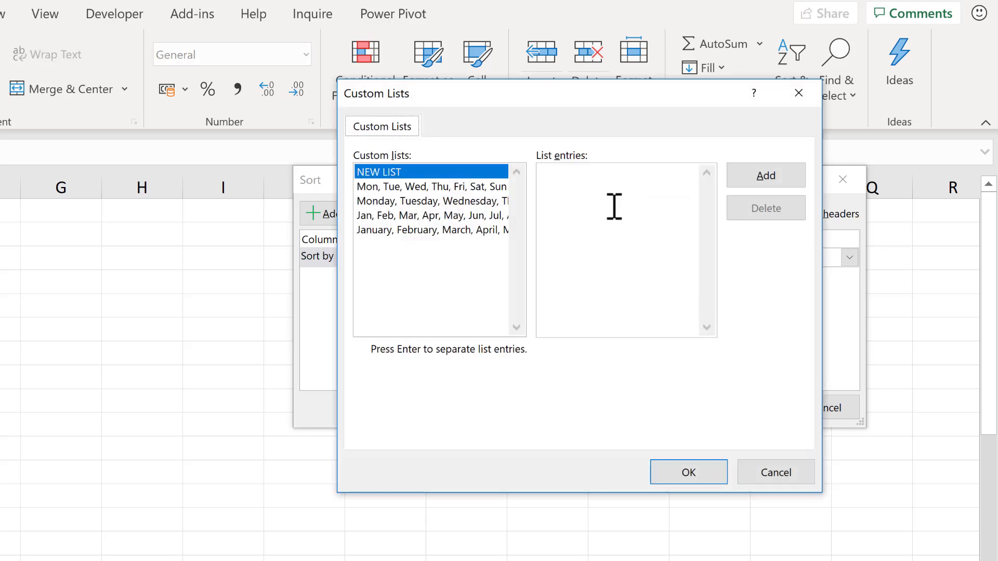
left_click(598, 207)
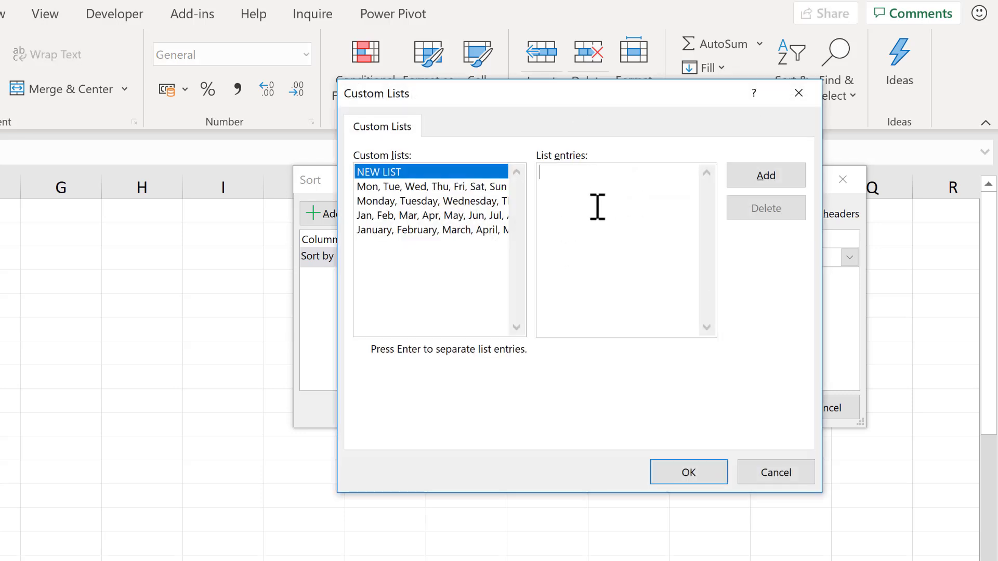
right_click(597, 210)
left_click(570, 269)
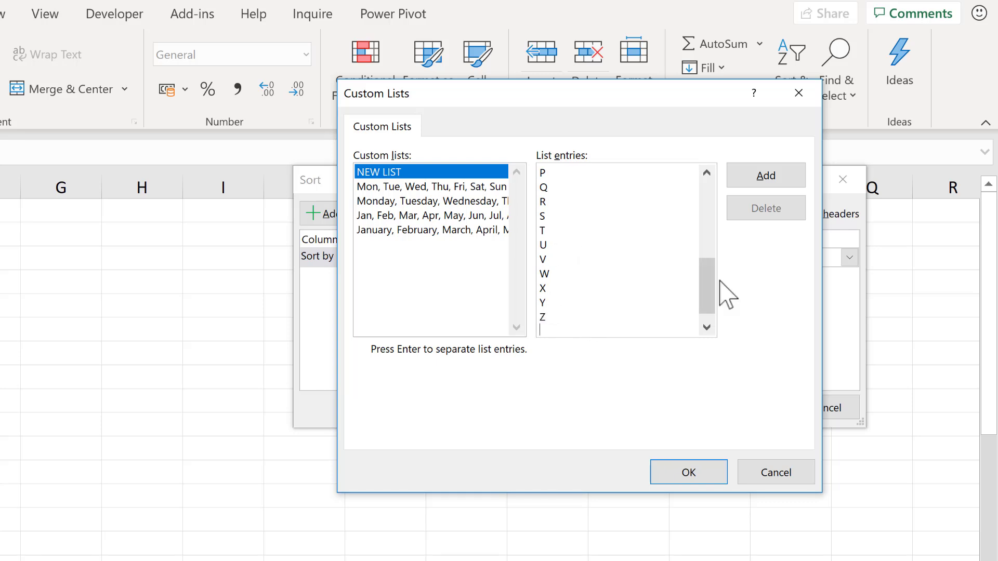
left_click_drag(711, 291, 708, 326)
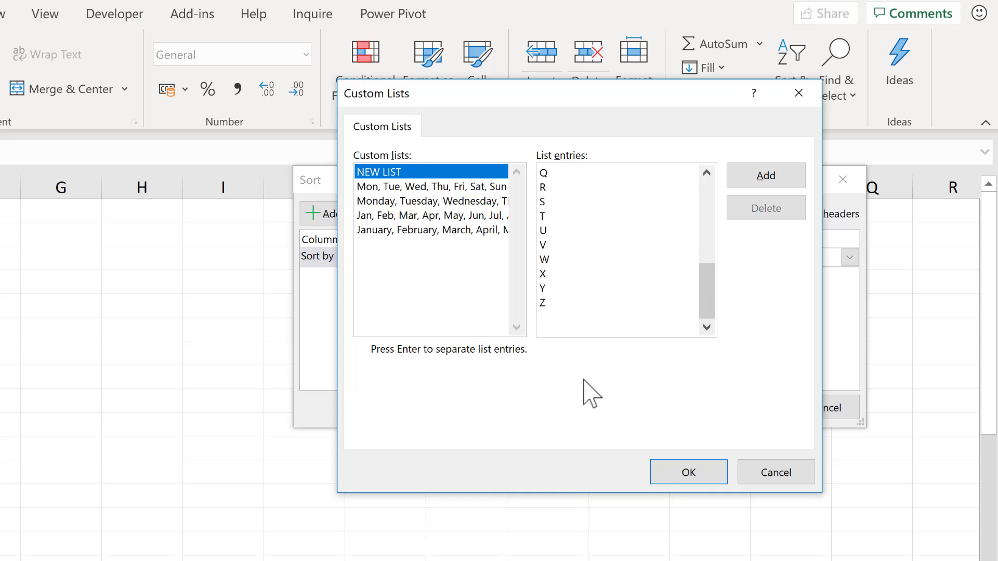
key("BackSpace")
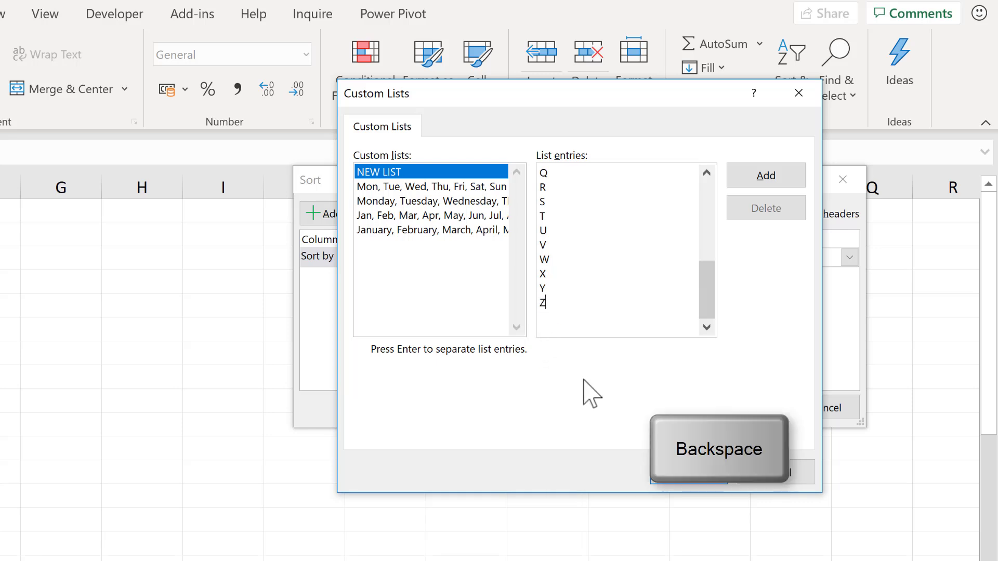
left_click_drag(704, 314, 706, 196)
left_click(783, 177)
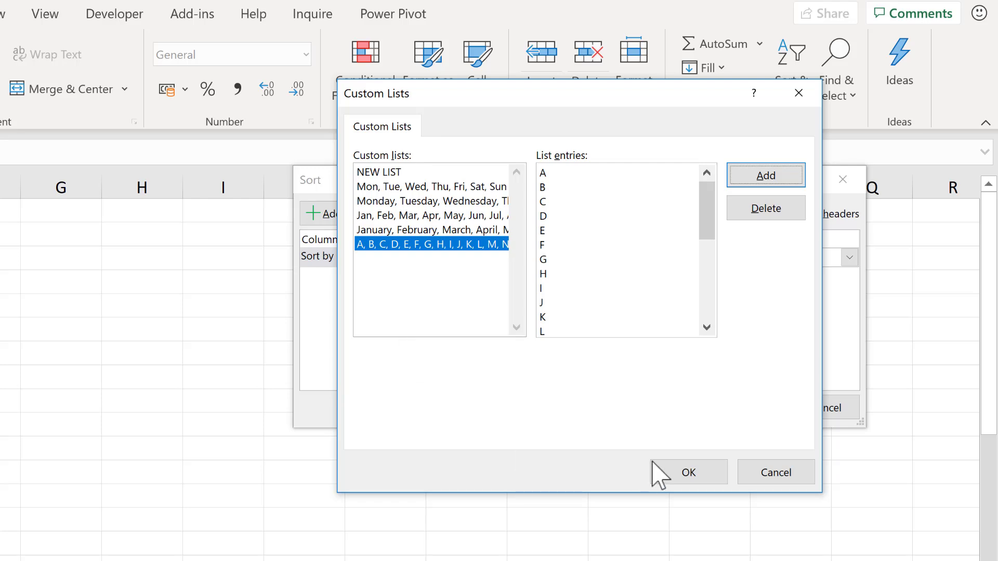
left_click(675, 475)
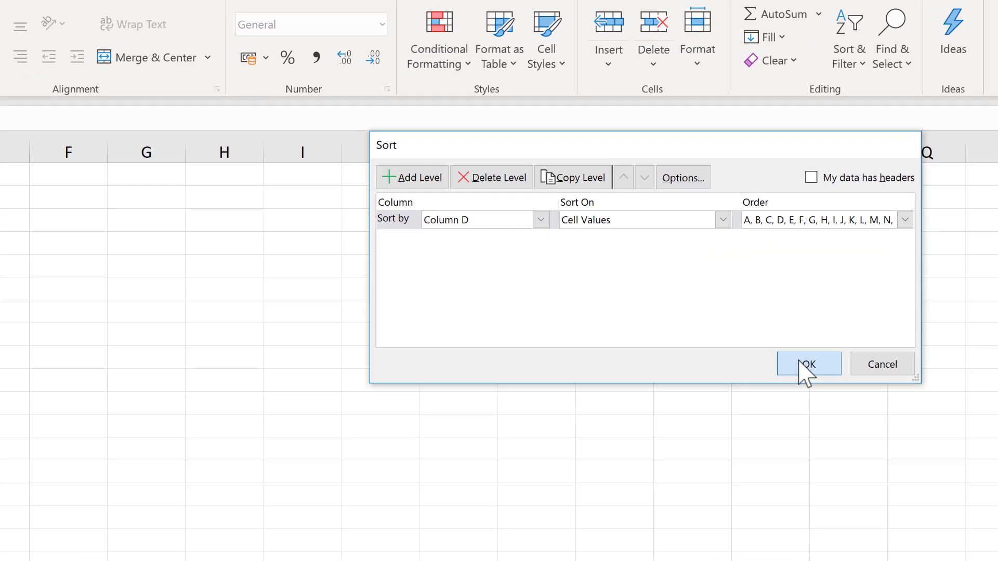
- Apply the alphabet sort to column D, then fill A in G2 down column G to Q
left_click(748, 407)
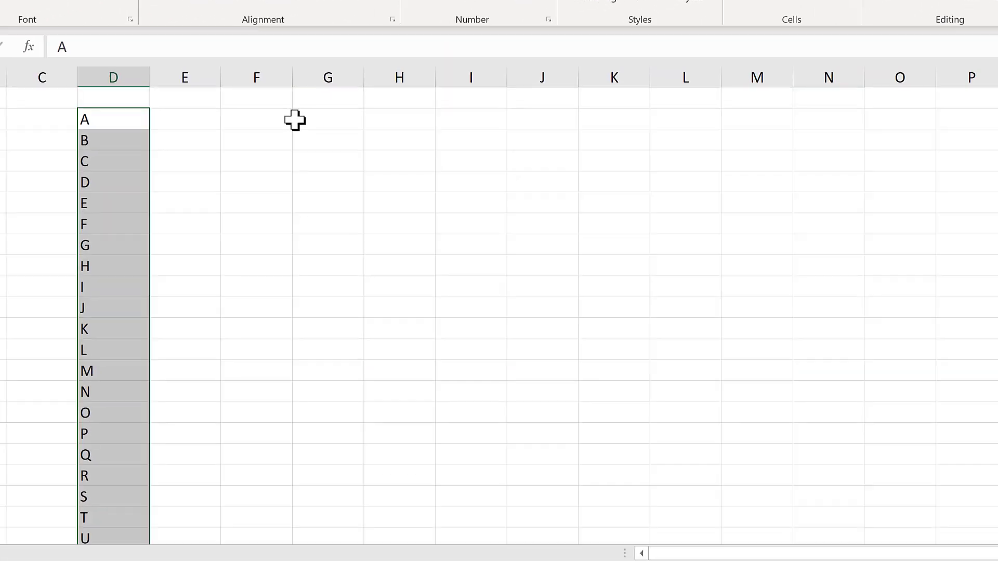
left_click(297, 120)
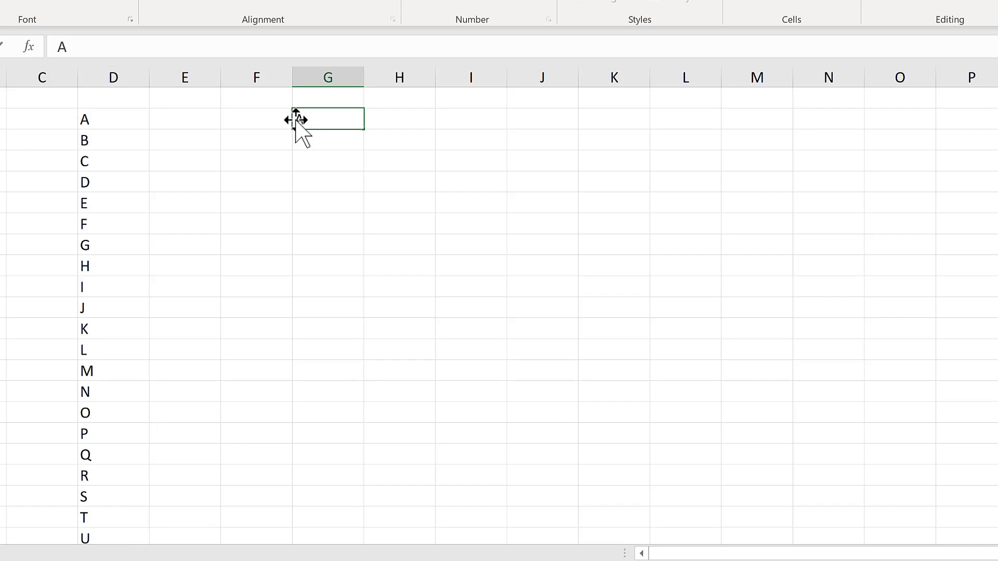
key("Return")
key("Up")
left_click_drag(366, 134, 365, 463)
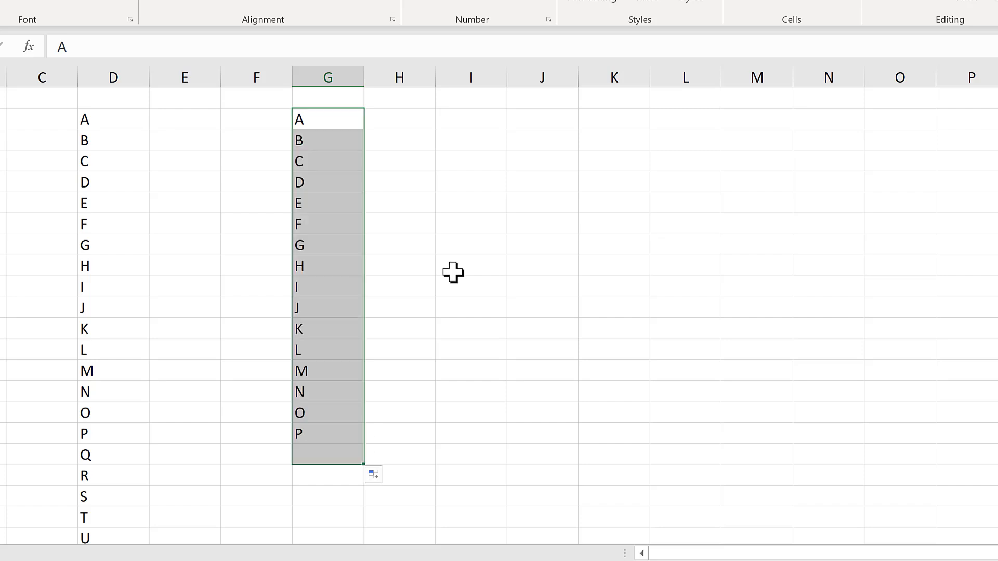
- Fill A from G2 across row 2 to H, and lowercase a from I4 down to l
left_click(430, 245)
left_click(315, 117)
left_click_drag(483, 124, 844, 124)
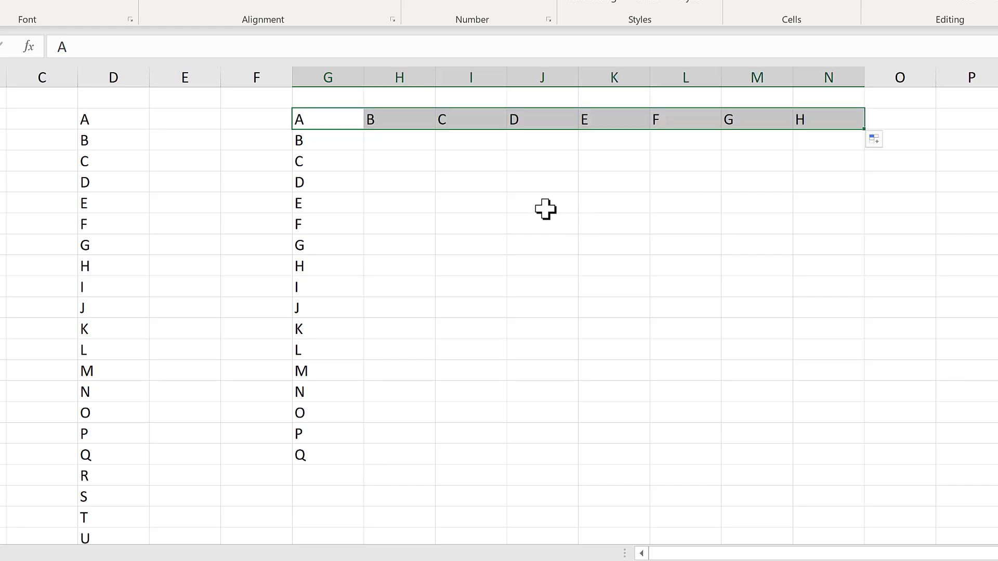
left_click(462, 183)
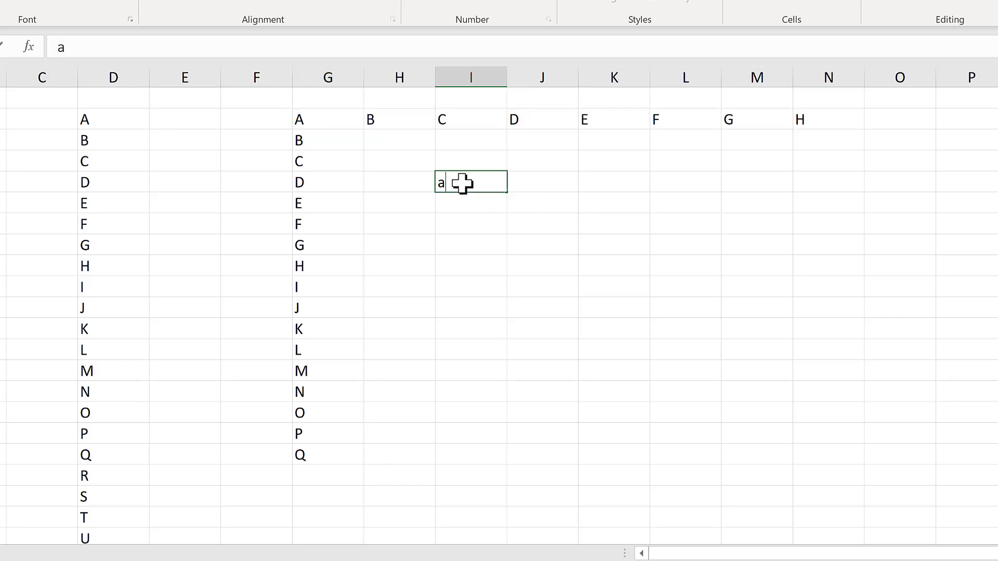
left_click_drag(508, 191, 507, 415)
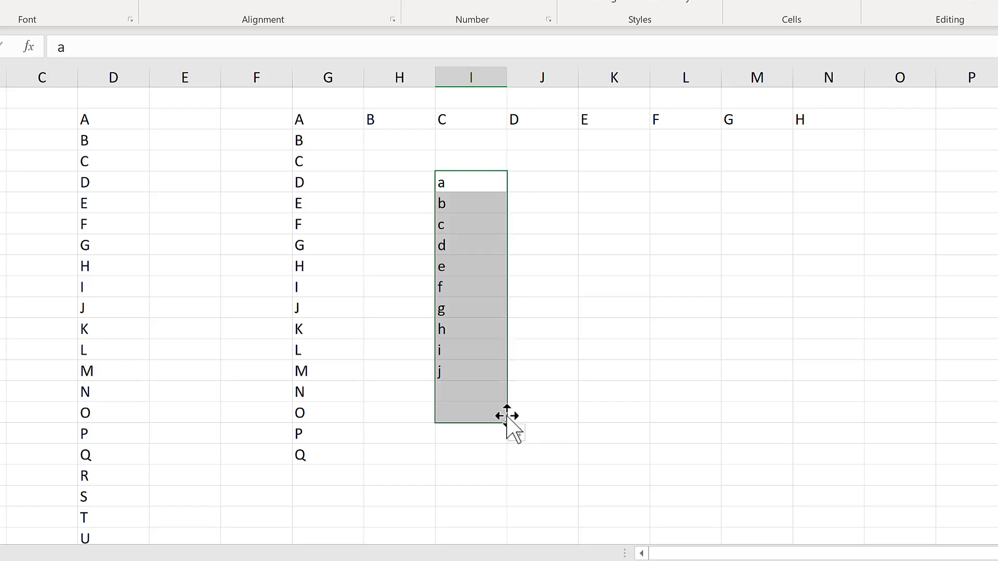
- Enter v in column K and fill it down past z, wrapping around to e
left_click(643, 227)
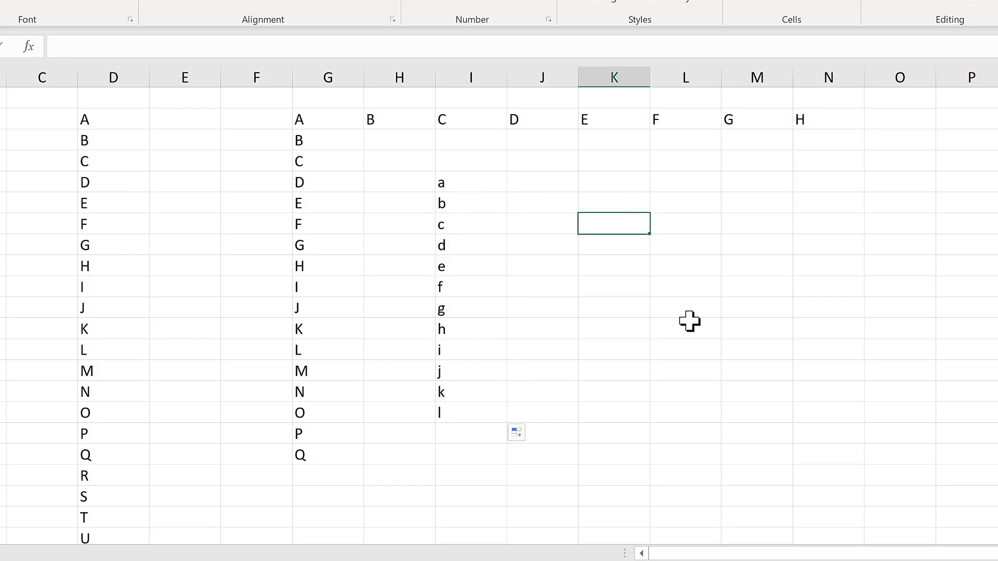
type("v")
key("Return")
left_click(608, 224)
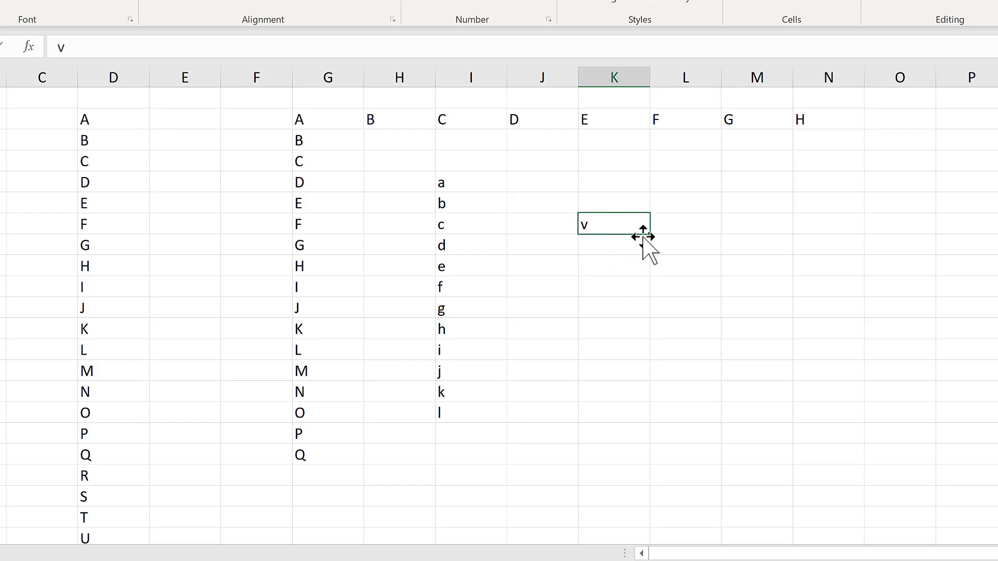
left_click_drag(648, 235, 654, 435)
left_click(673, 326)
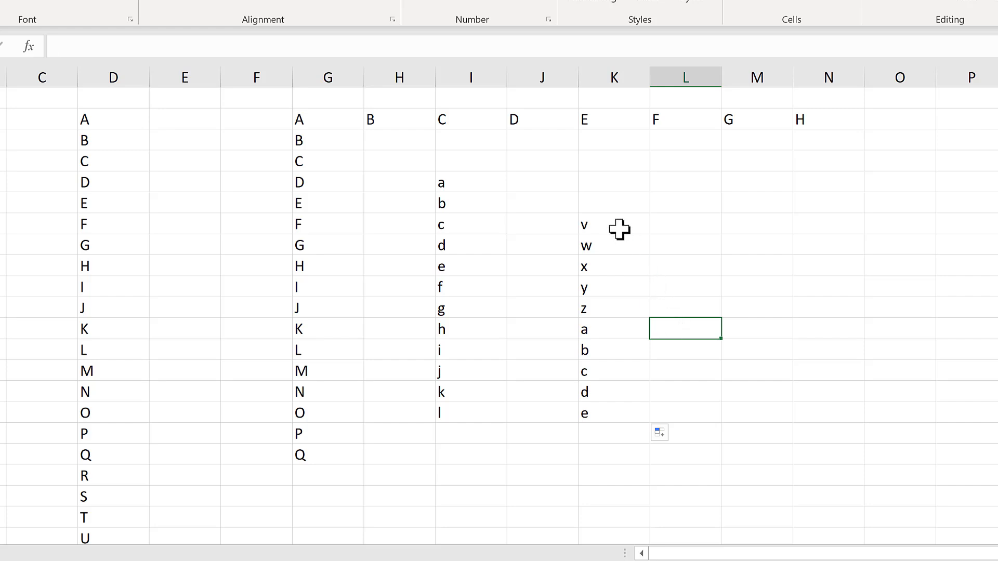
left_click(607, 308)
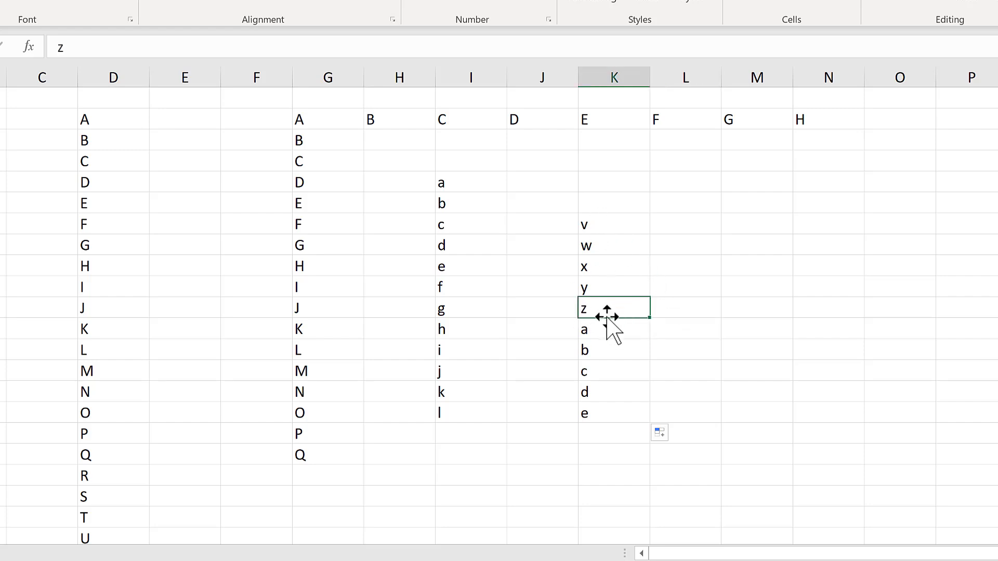
left_click(606, 327)
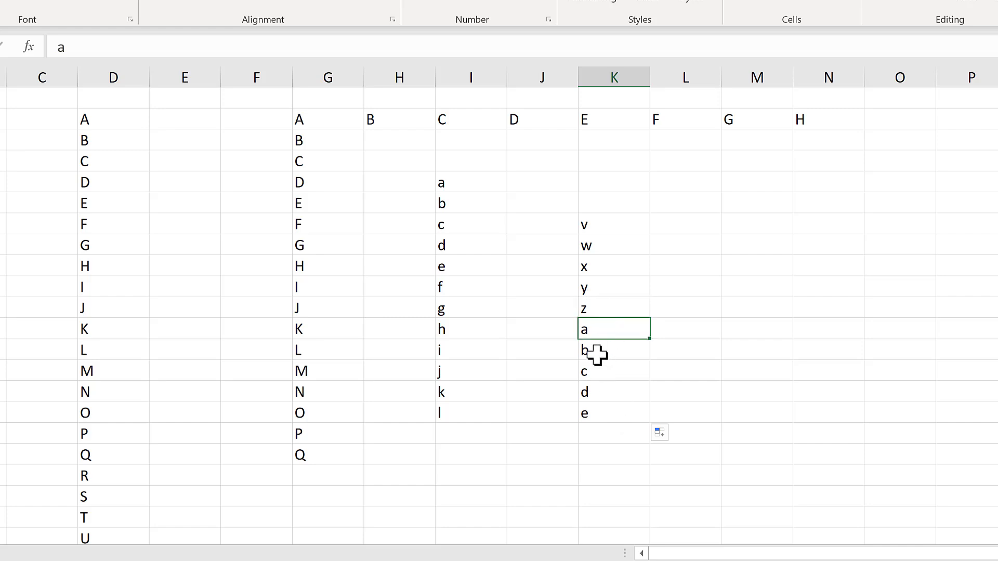
- Fill upward from v back to r, then leftward from r adding o, p and q
left_click(600, 228)
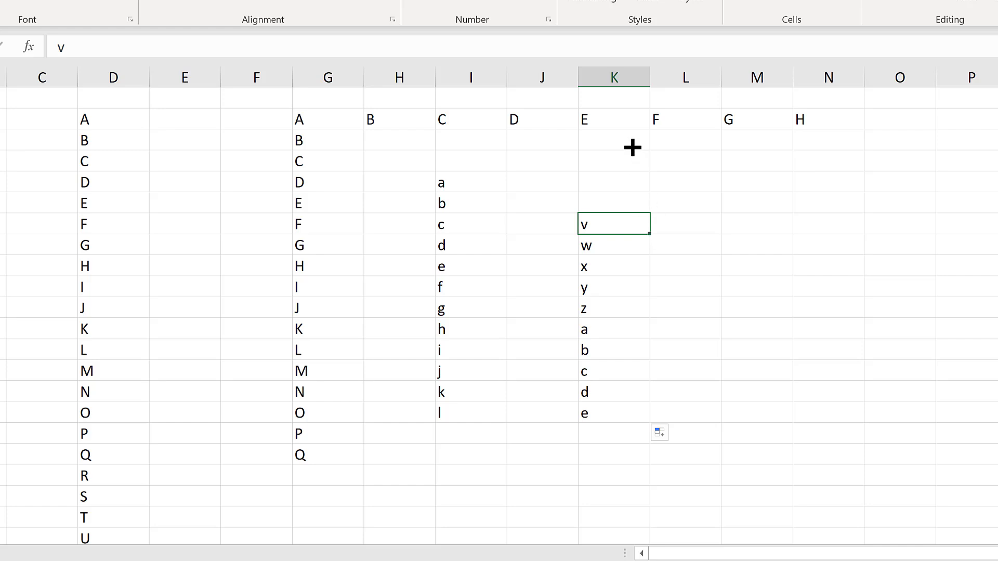
left_click_drag(633, 145, 630, 139)
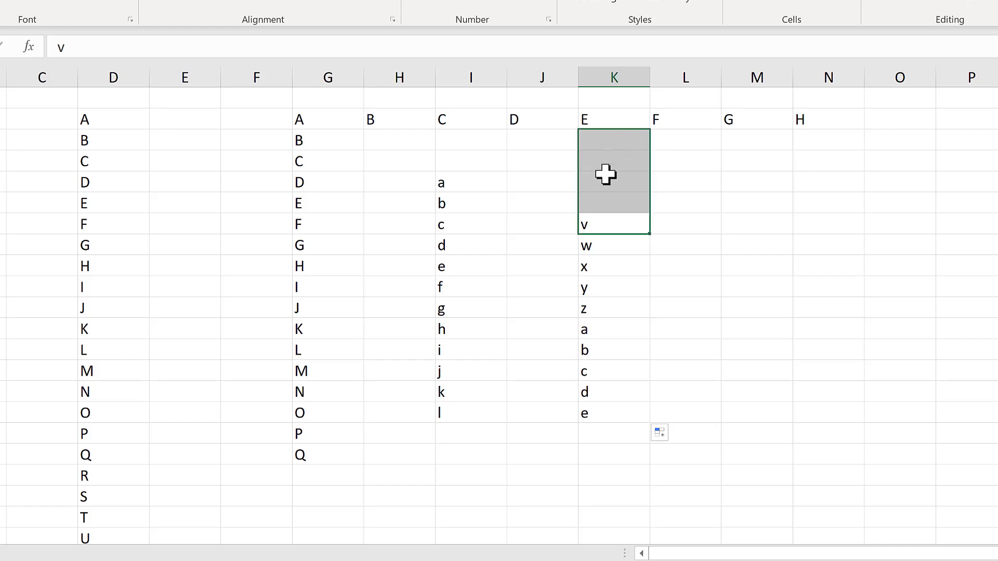
left_click(607, 140)
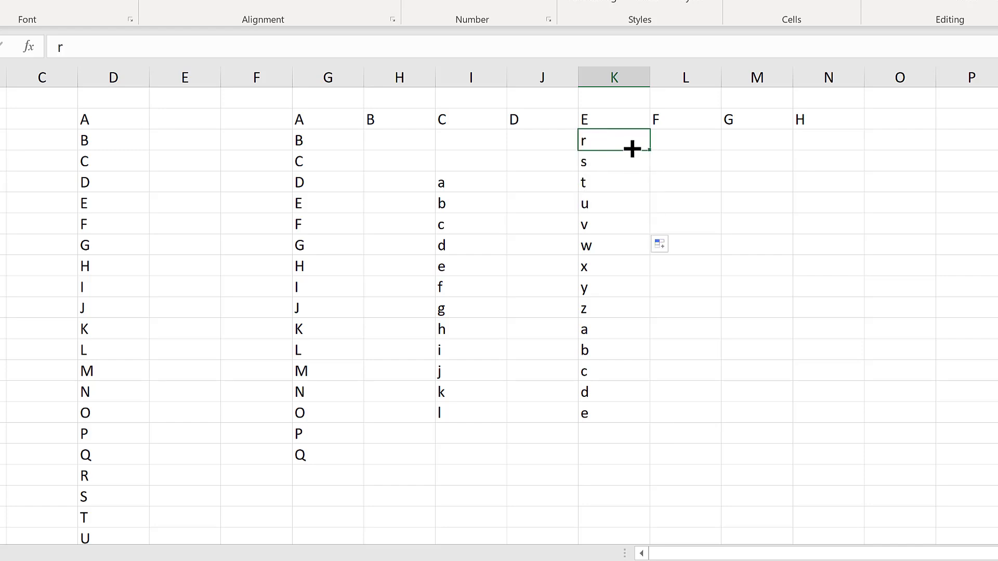
left_click_drag(632, 149, 412, 144)
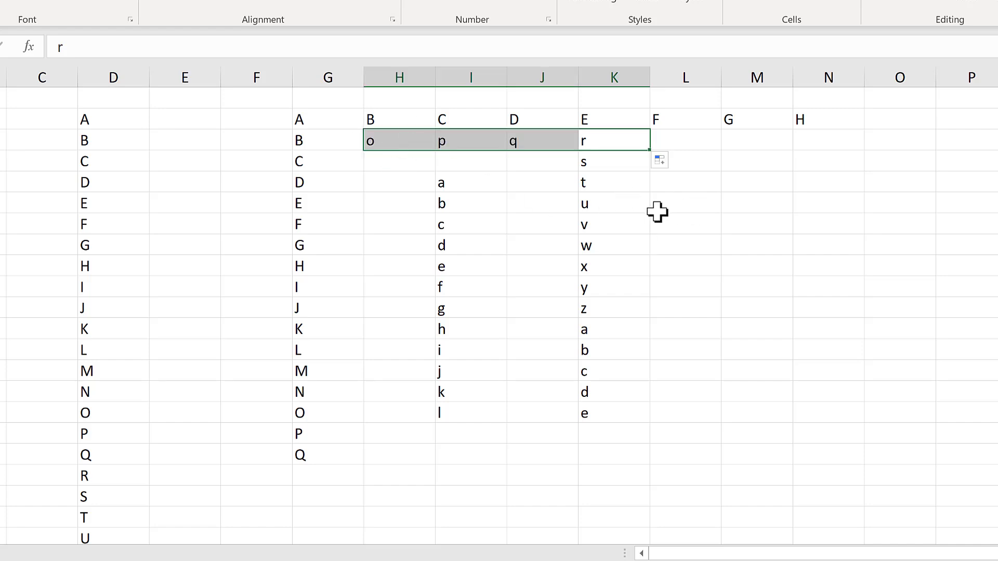
left_click(676, 223)
- Enter a in M6, fill it down as a series, then clear the b through e
left_click(764, 216)
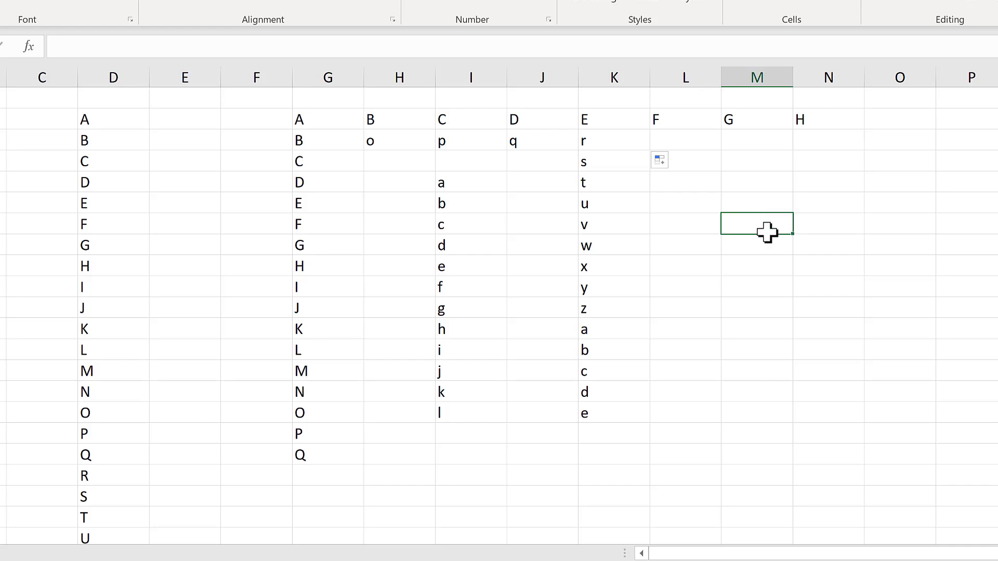
type("a")
key("Return")
left_click(755, 225)
left_click_drag(792, 235, 788, 301)
left_click_drag(757, 250, 757, 312)
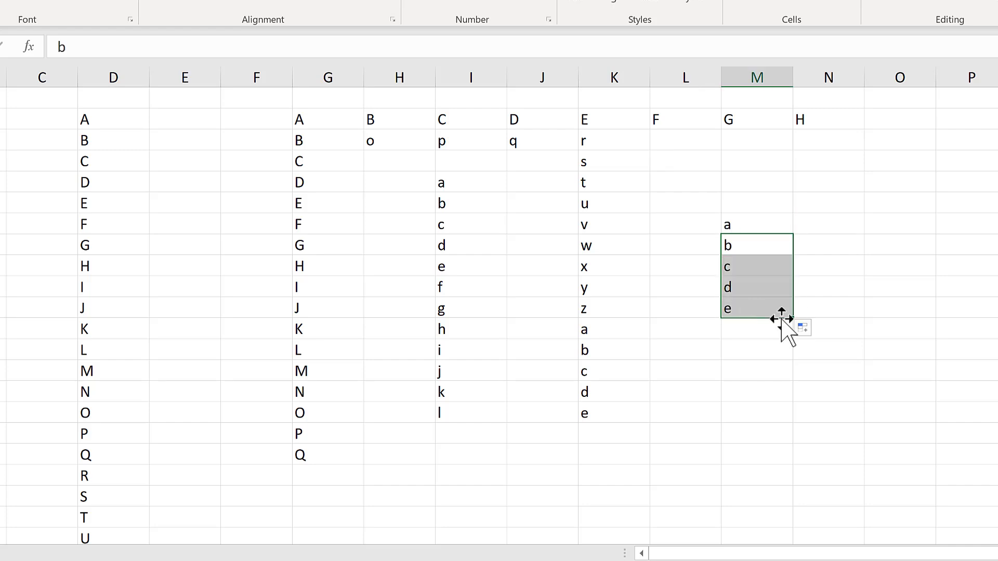
key("Delete")
- Ctrl-fill M6 down to M12 so the letter a is copied unchanged
left_click(735, 222)
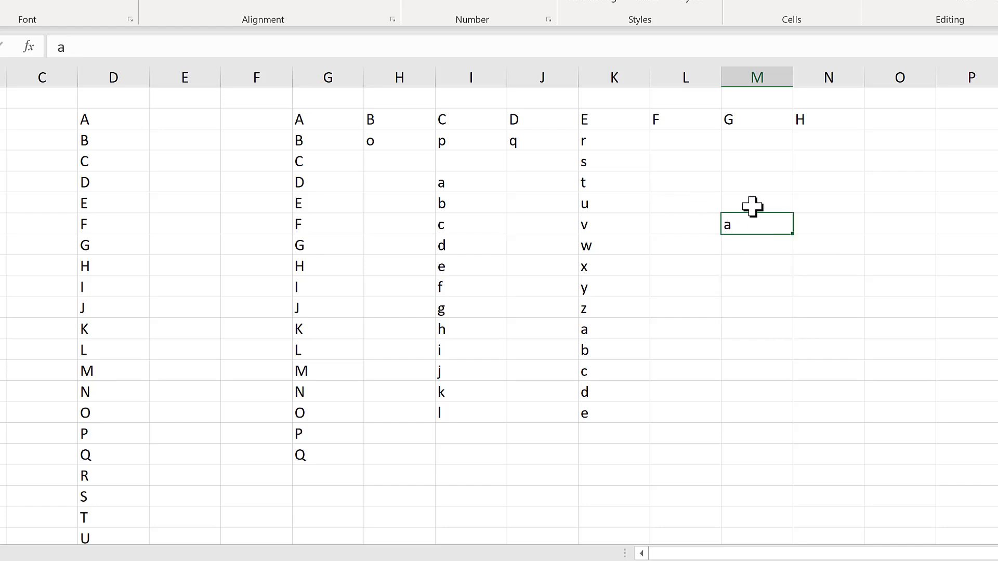
key("ctrl")
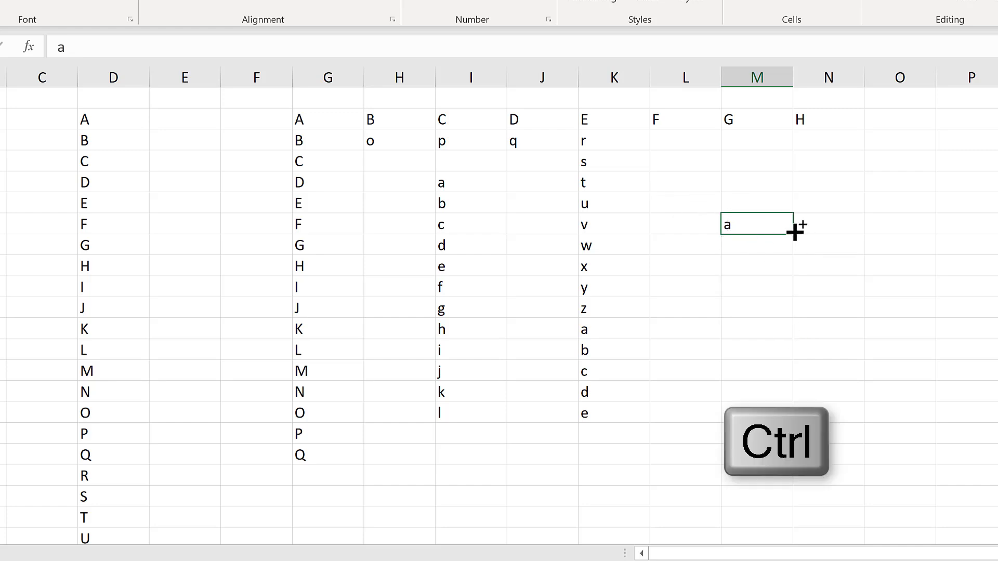
left_click_drag(794, 232, 792, 362)
left_click(827, 245)
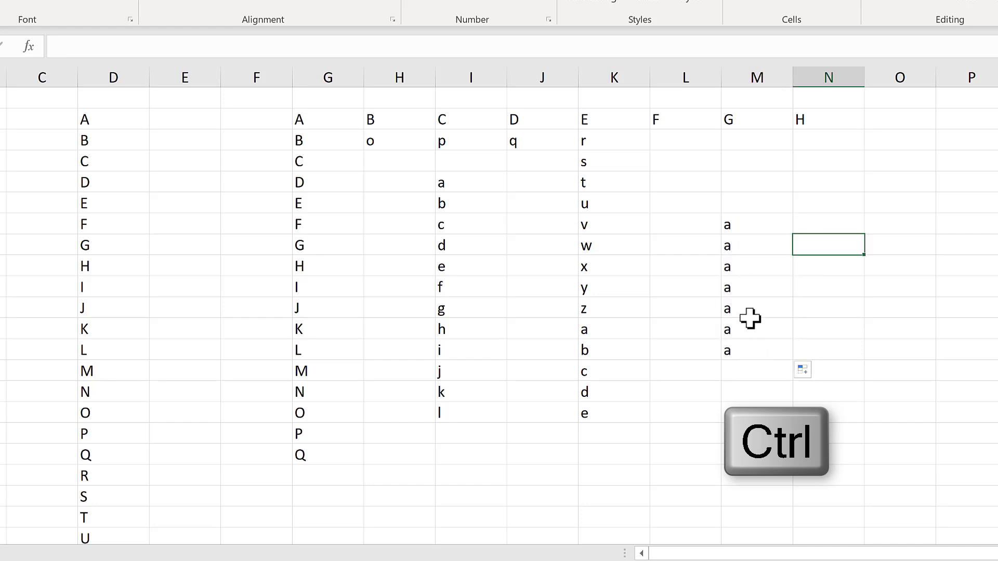
left_click(822, 224)
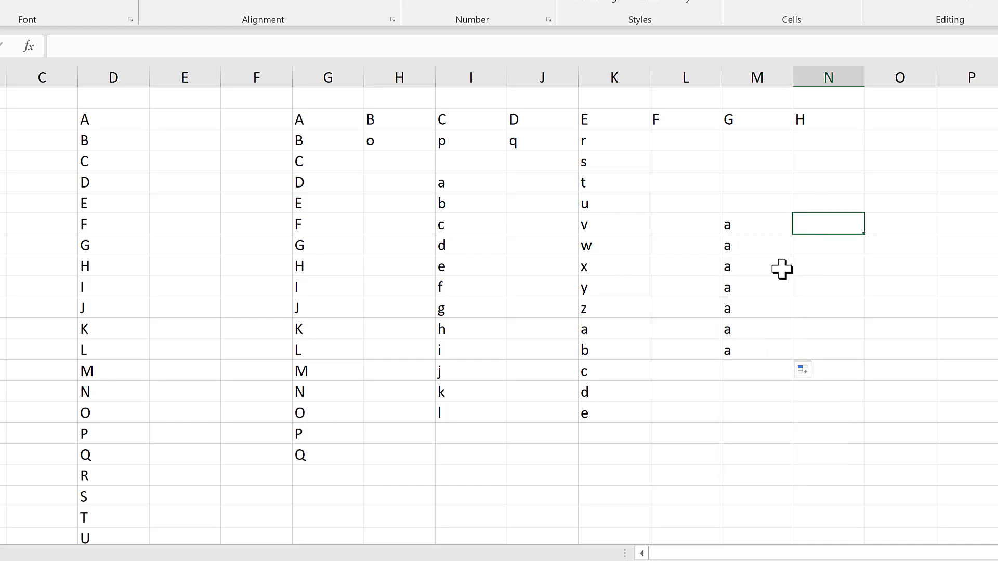